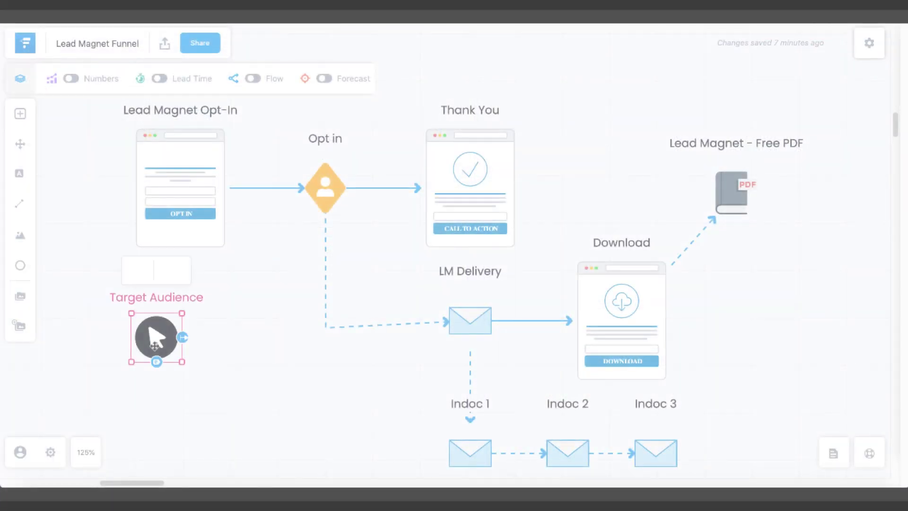
Move the Target Audience node on the Lead Magnet Funnel map.
left_click_drag(154, 347, 728, 206)
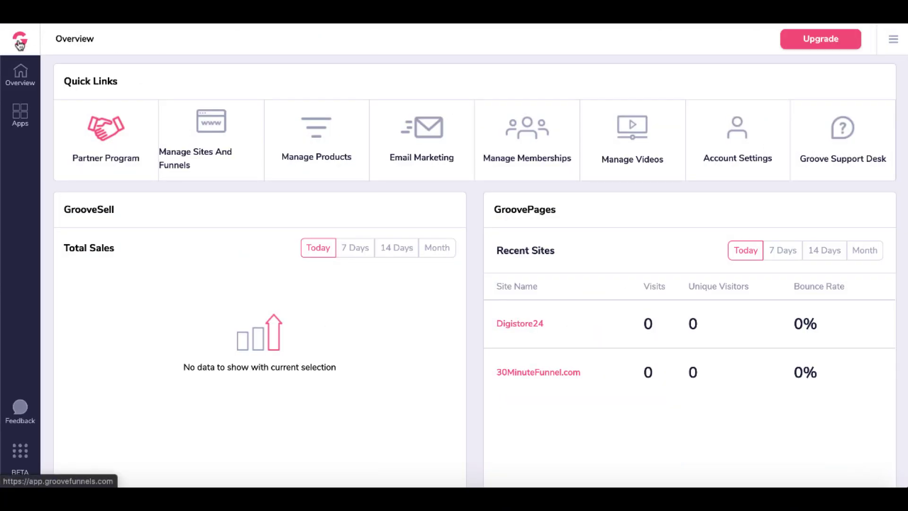
Switch to GrooveMember, go to Content > Files, and start a new hosted file upload.
left_click(20, 113)
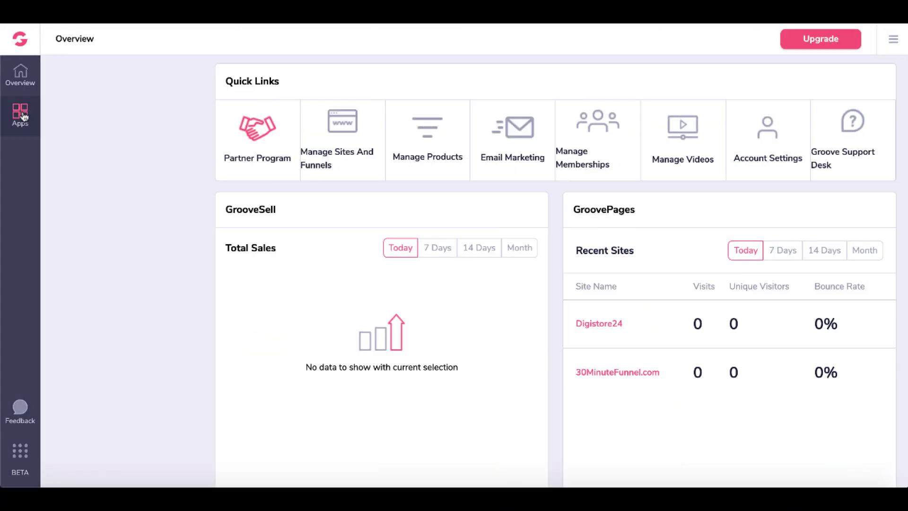
left_click(63, 292)
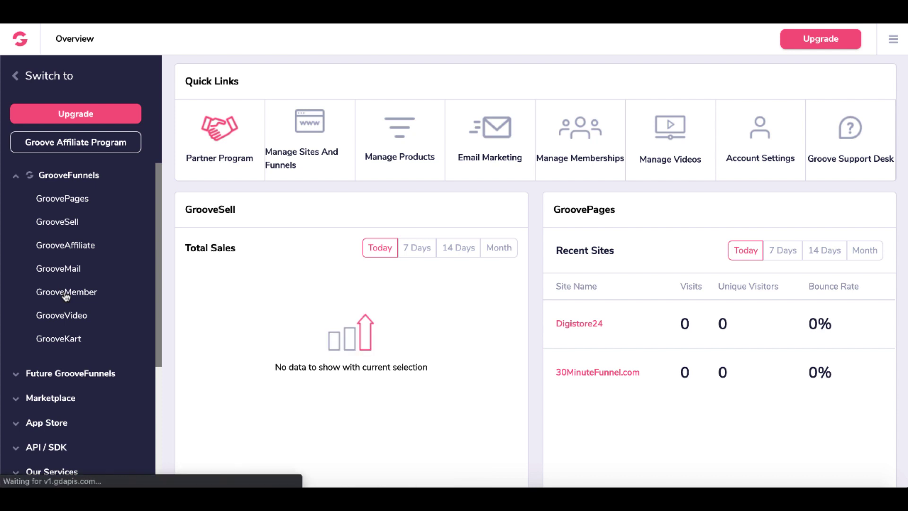
left_click(21, 119)
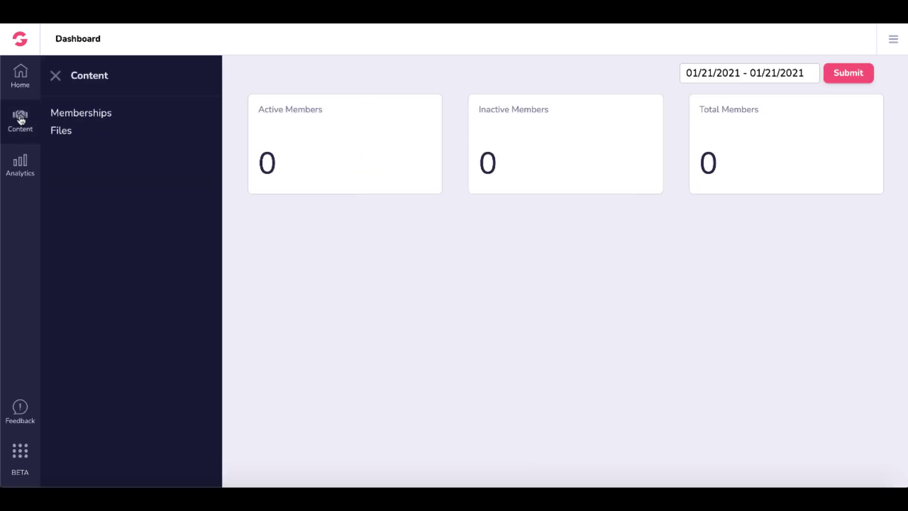
left_click(62, 133)
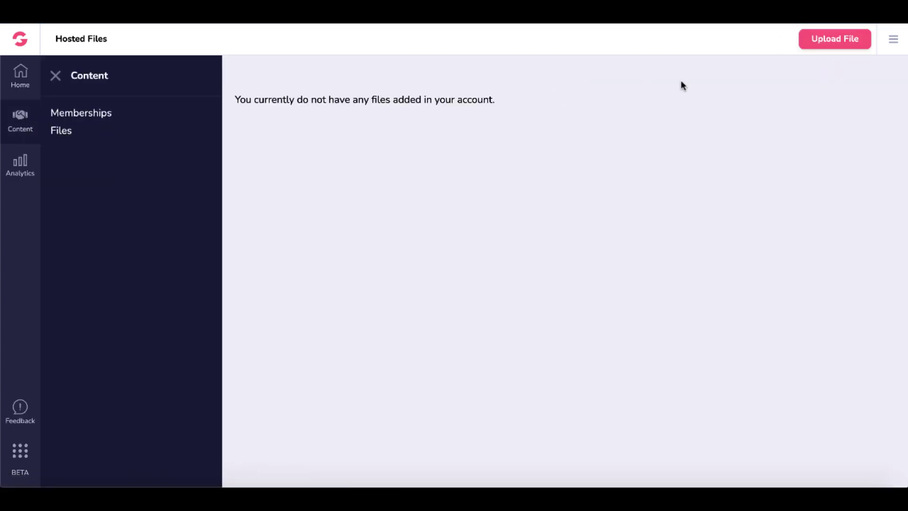
left_click(807, 42)
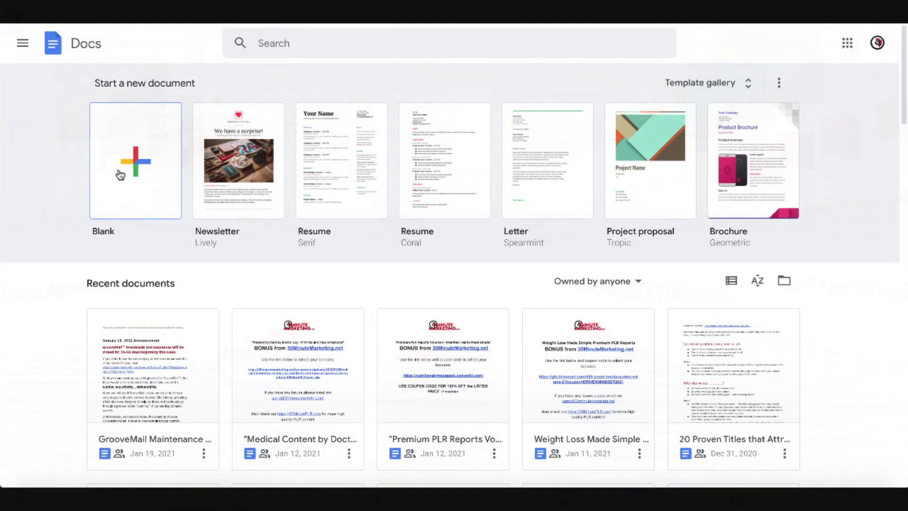
Create a blank document with the centred heading and title it 'Free Awesome Lead Magnet'.
left_click(131, 169)
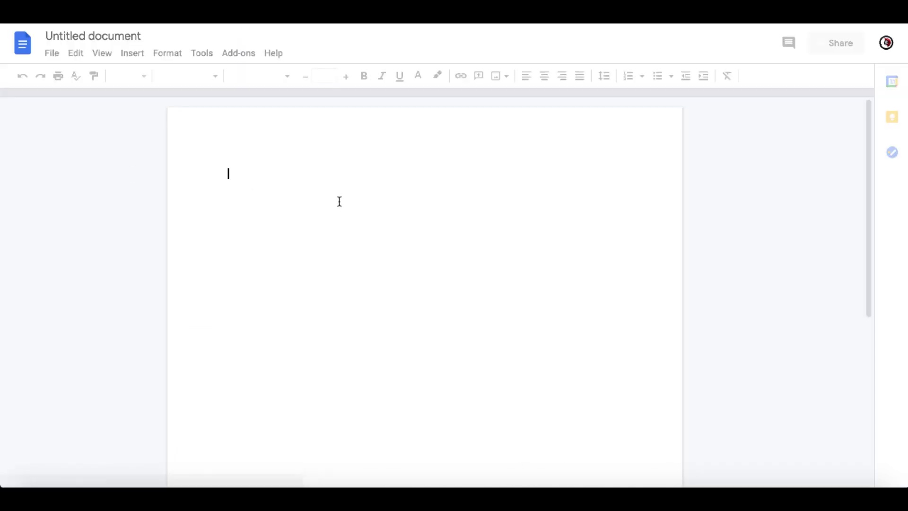
type("Free Awesome Lead Magnet")
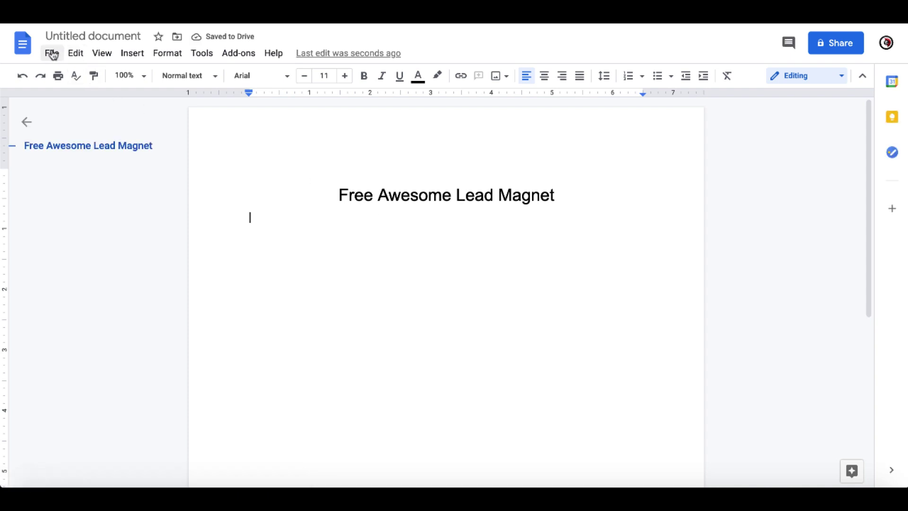
left_click(64, 37)
Download the document as a PDF Document (.pdf).
left_click(52, 53)
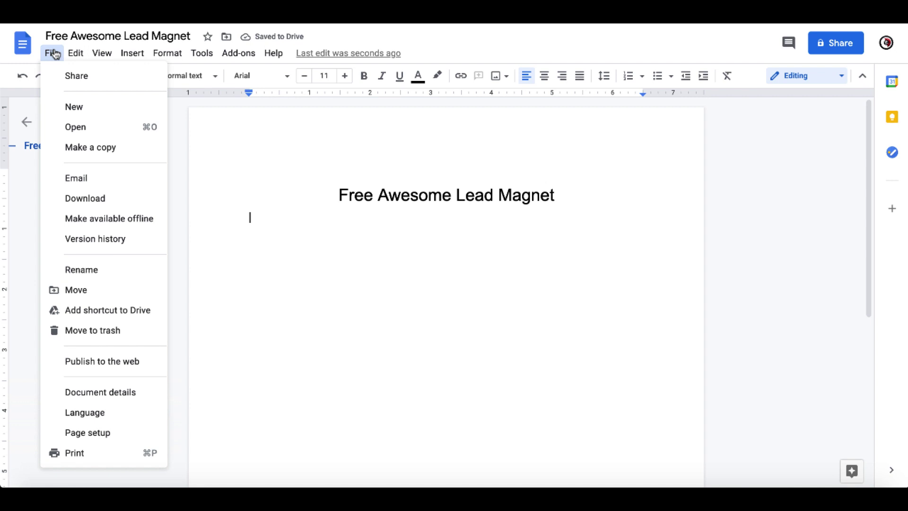
mouse_move(121, 205)
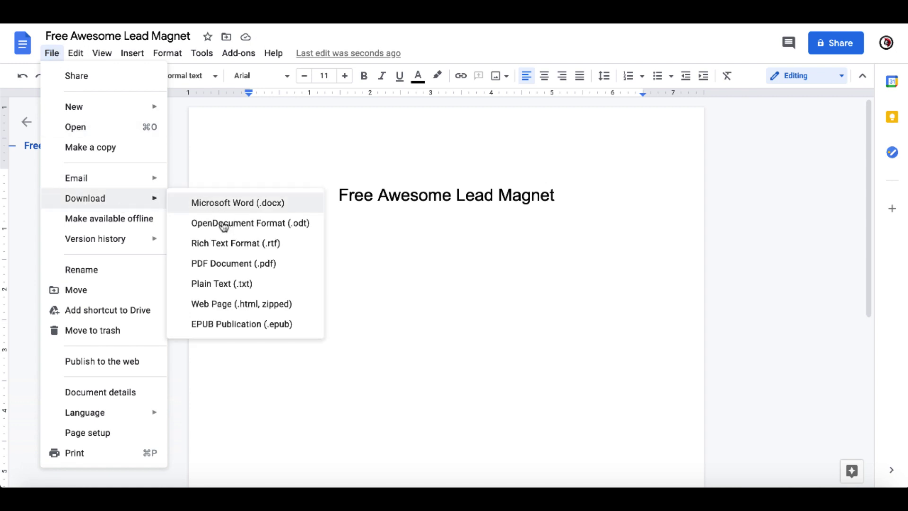
left_click(224, 264)
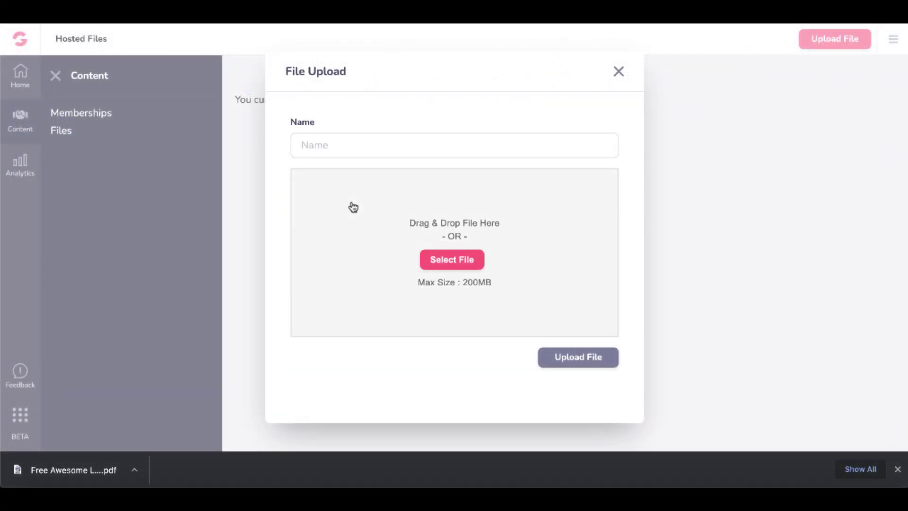
Upload Free Awesome Lead Magnet.pdf to Hosted Files with its display name filled in.
left_click(444, 266)
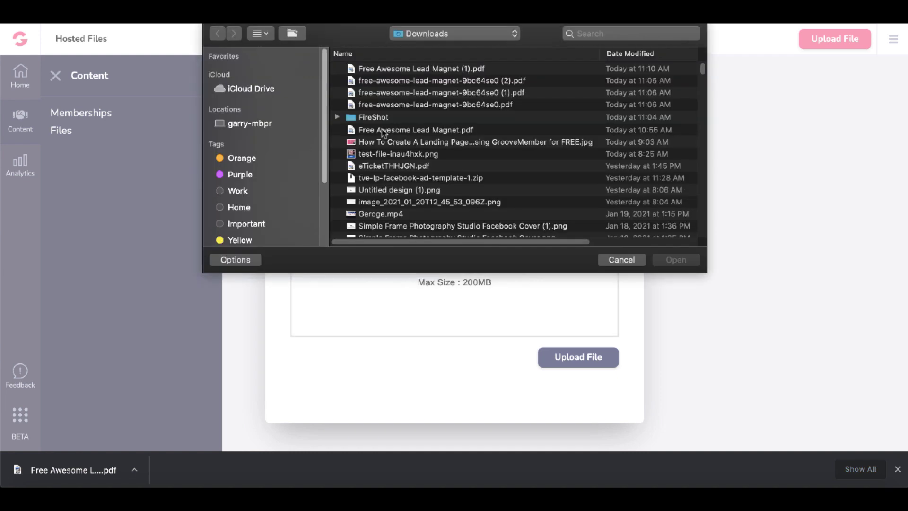
left_click(381, 130)
double_click(381, 131)
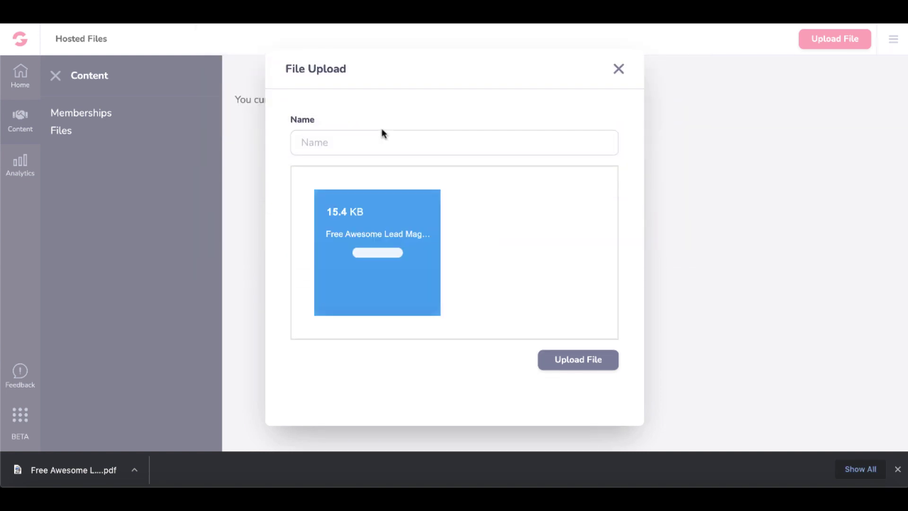
left_click(339, 144)
type("Free Awesome Lead Magnet")
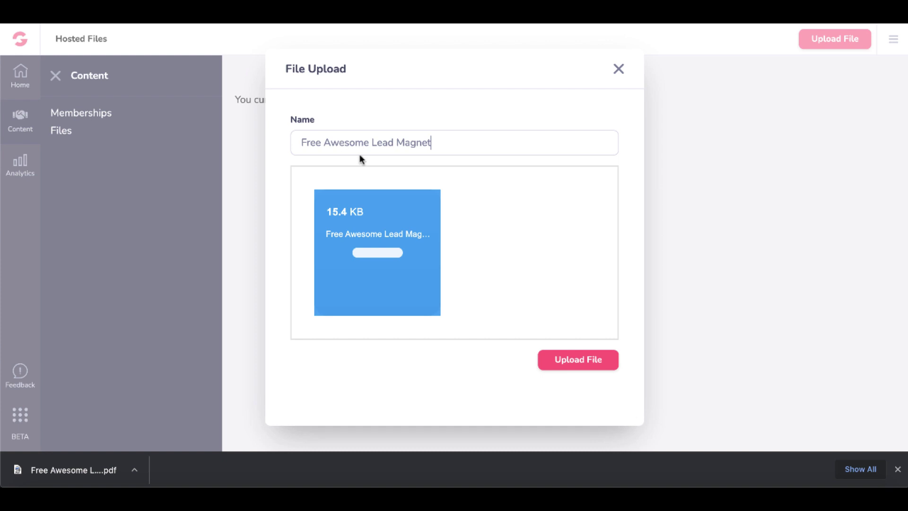
left_click(574, 358)
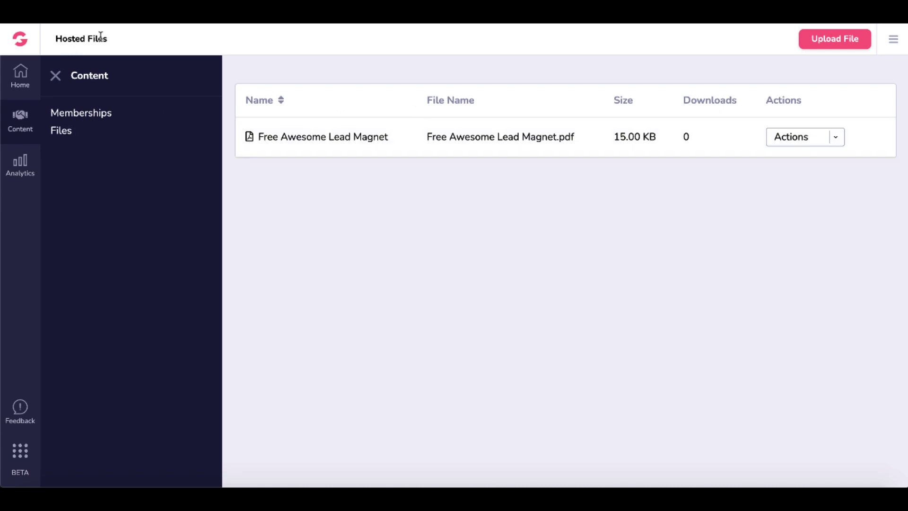
Copy the uploaded PDF's secure file URL from its Actions menu.
left_click_drag(107, 42, 66, 39)
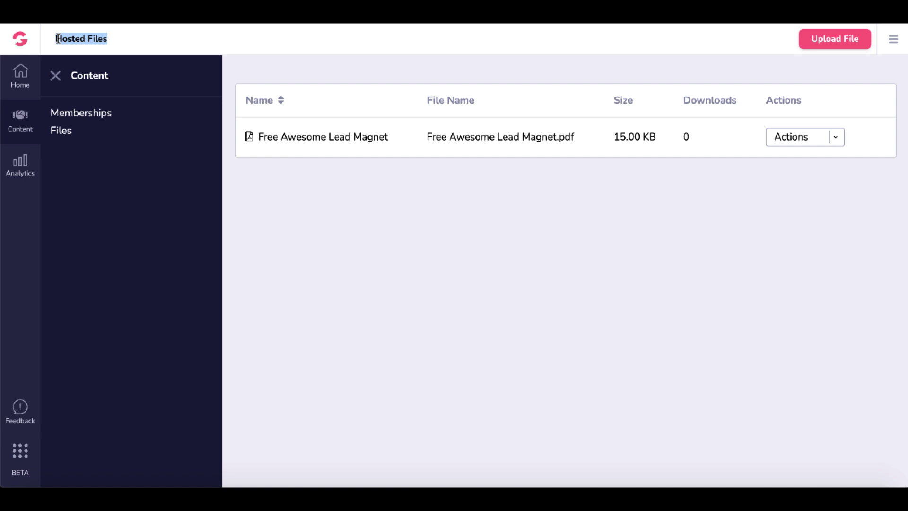
left_click(835, 140)
left_click(807, 166)
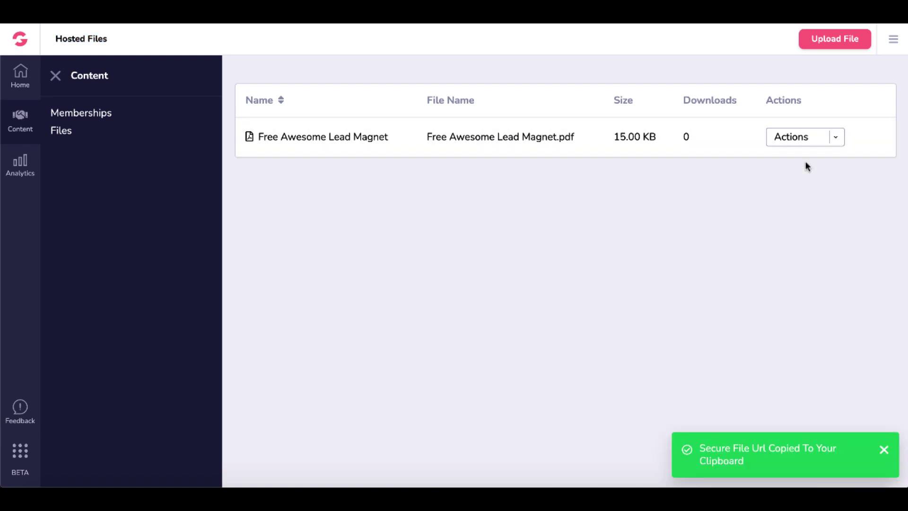
Go from the GrooveFunnels overview to the Manage Sites And Funnels list.
left_click(20, 44)
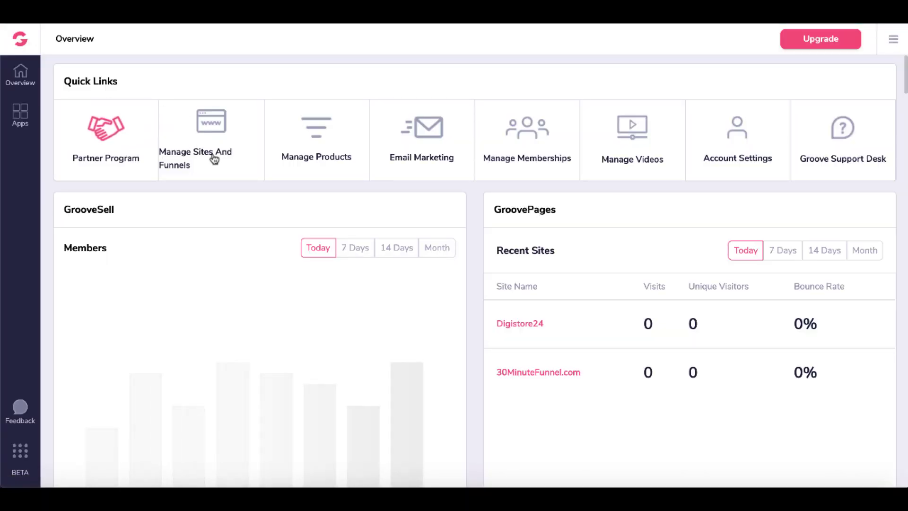
left_click(21, 113)
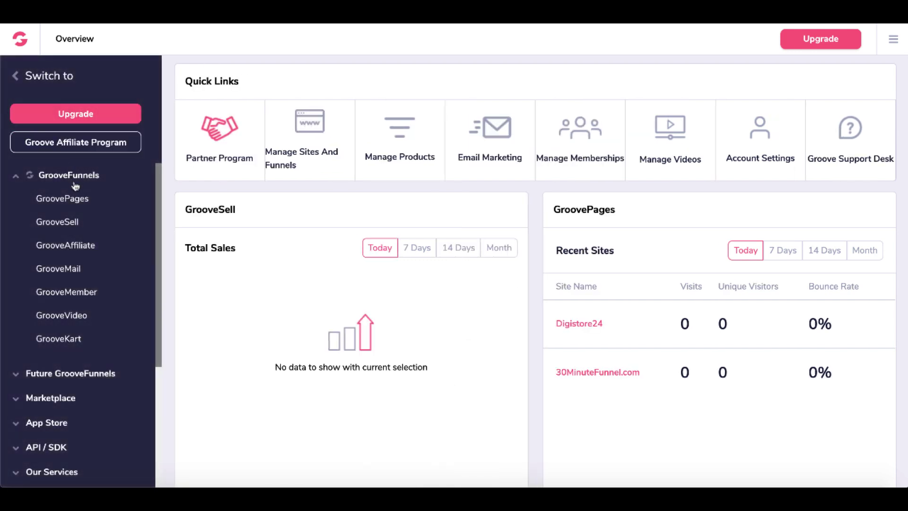
left_click(310, 145)
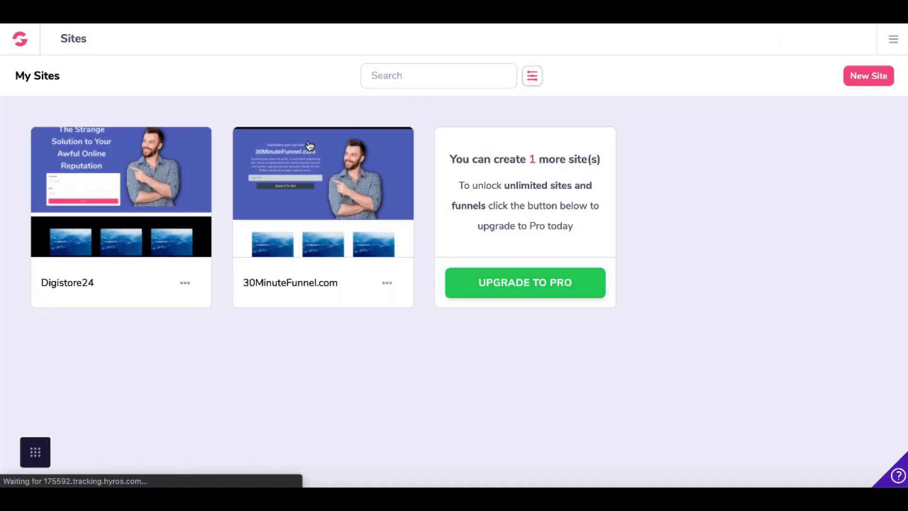
Create a site named 'Free Awesome Lead Magnet' from the free EBook Landing Page template.
mouse_move(111, 198)
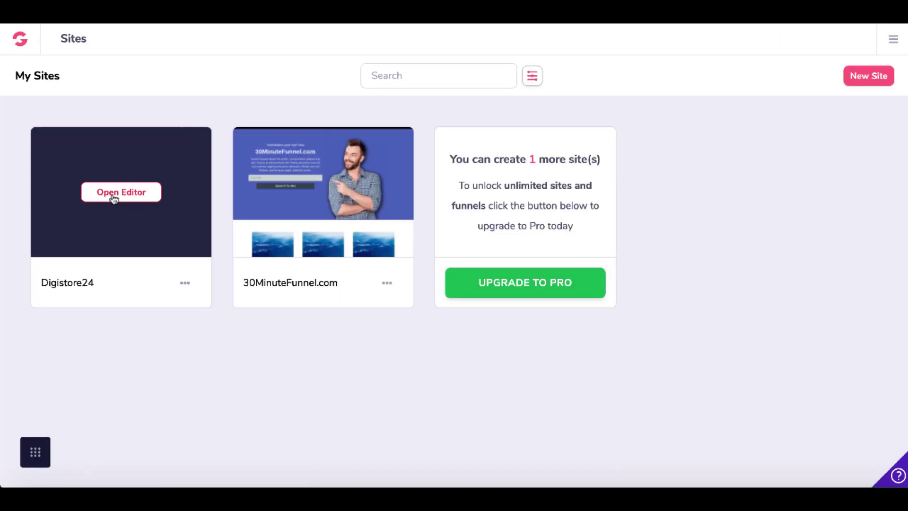
mouse_move(332, 206)
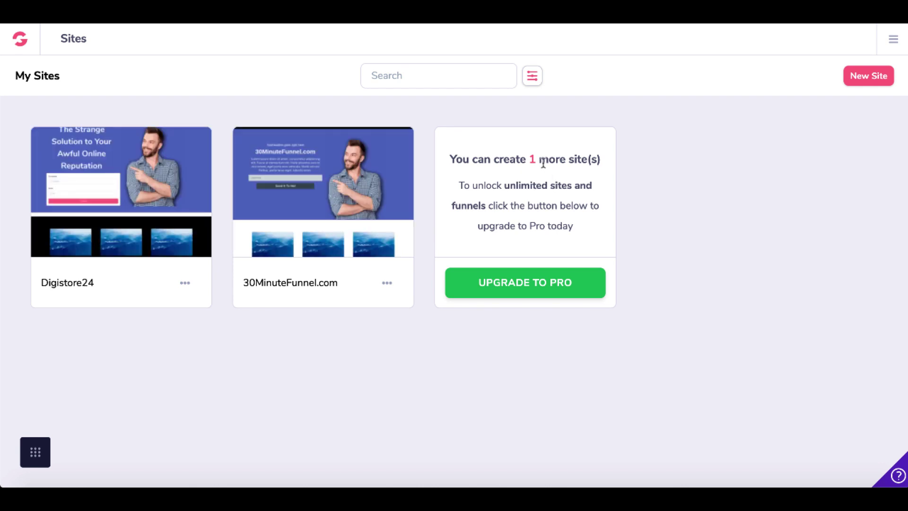
left_click(862, 76)
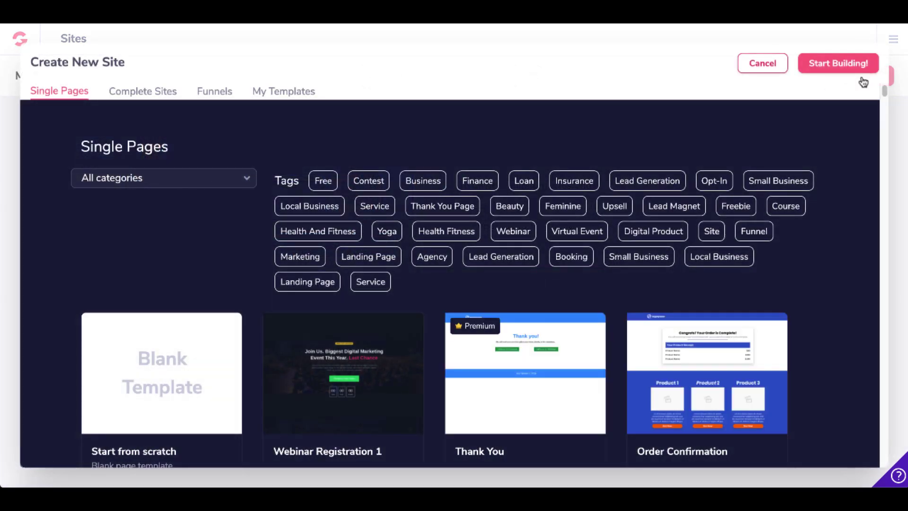
left_click(321, 181)
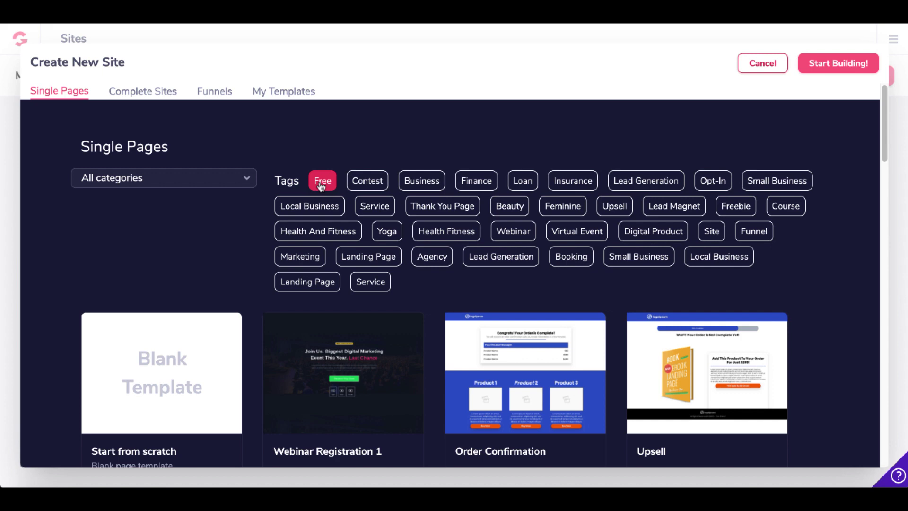
left_click(307, 282)
scroll(320, 282, "down", 4)
scroll(319, 282, "down", 5)
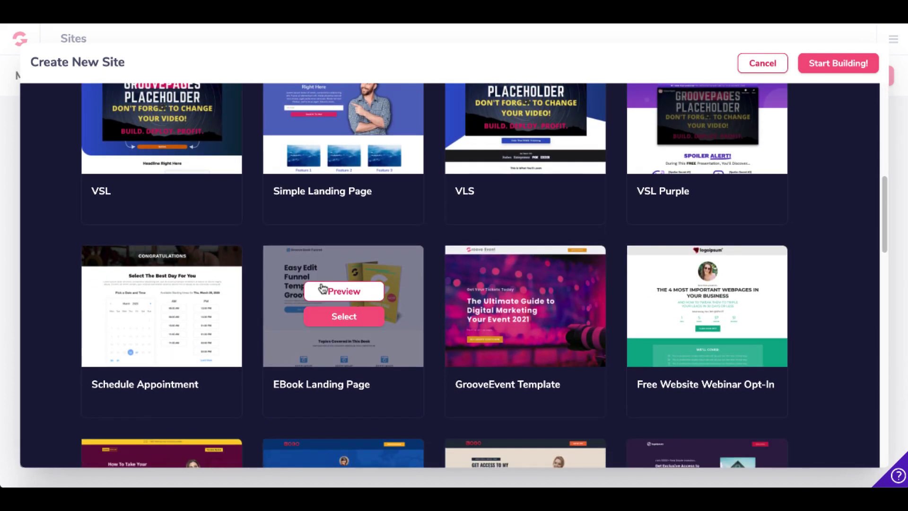
left_click(340, 315)
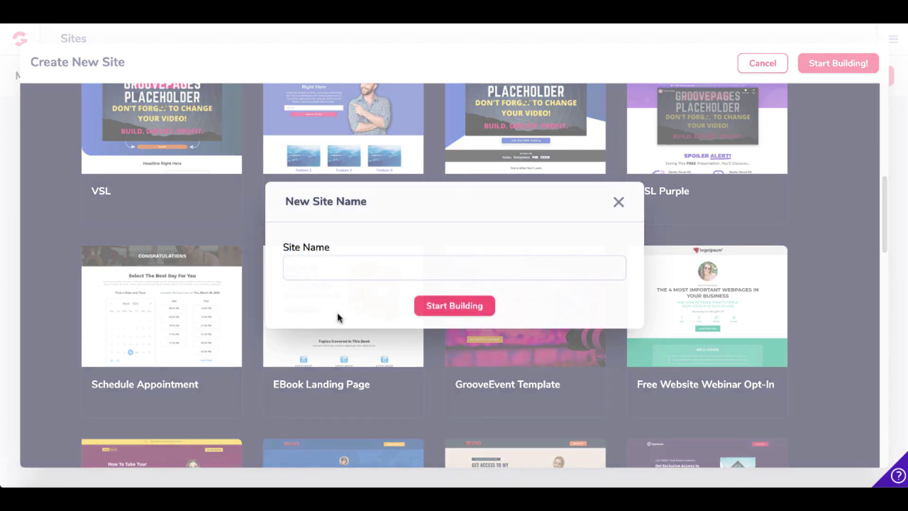
type("Free Awesome Lead Magnet")
left_click(450, 310)
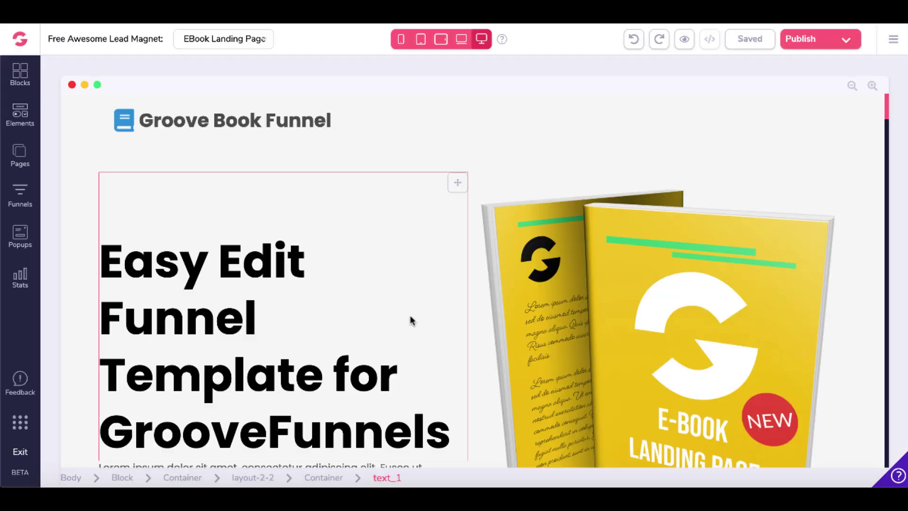
Clone the EBook Landing Page from the site's Pages list.
scroll(411, 321, "down", 5)
scroll(410, 320, "up", 5)
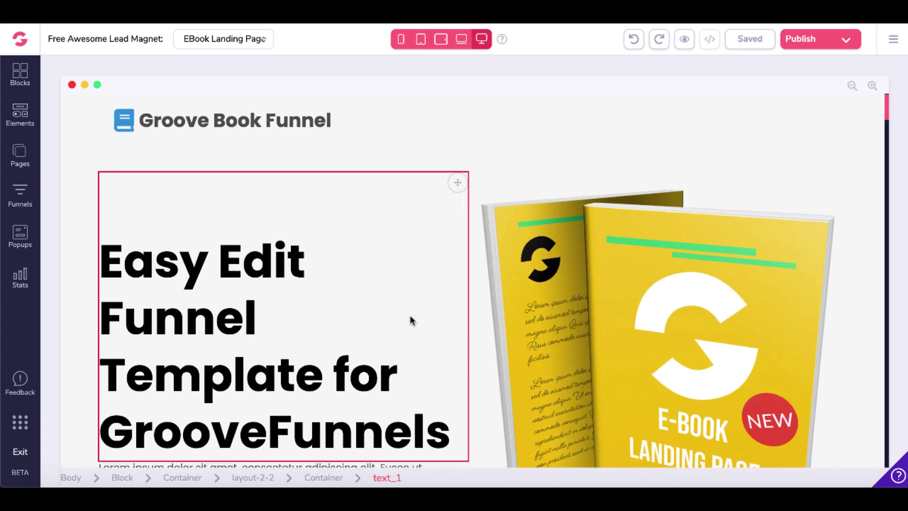
left_click(22, 155)
left_click(194, 147)
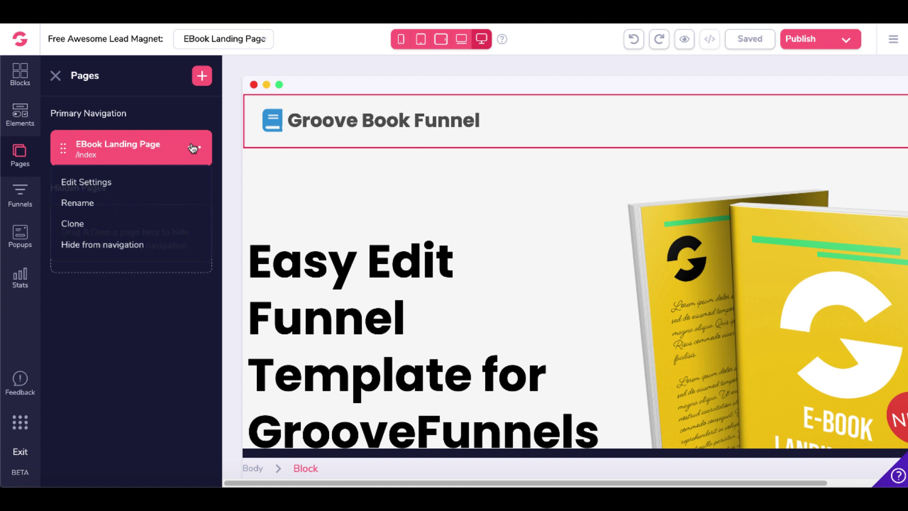
left_click(104, 187)
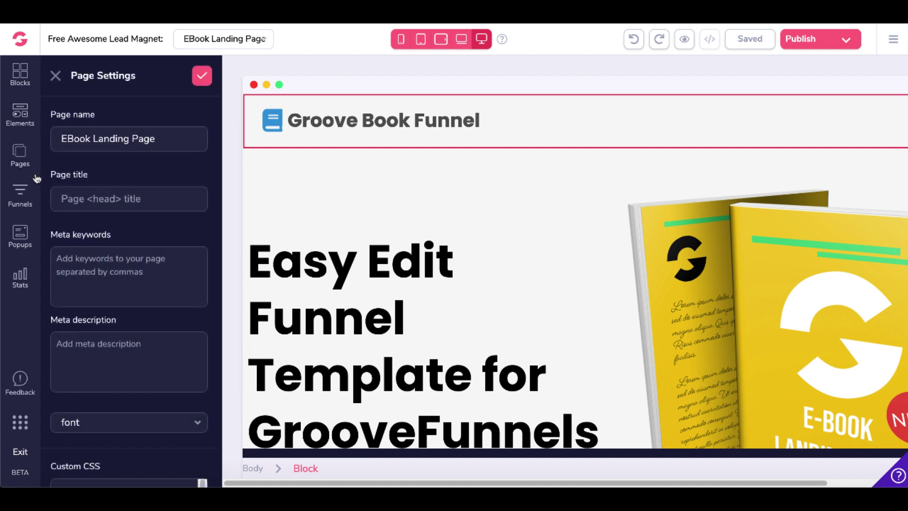
left_click(26, 158)
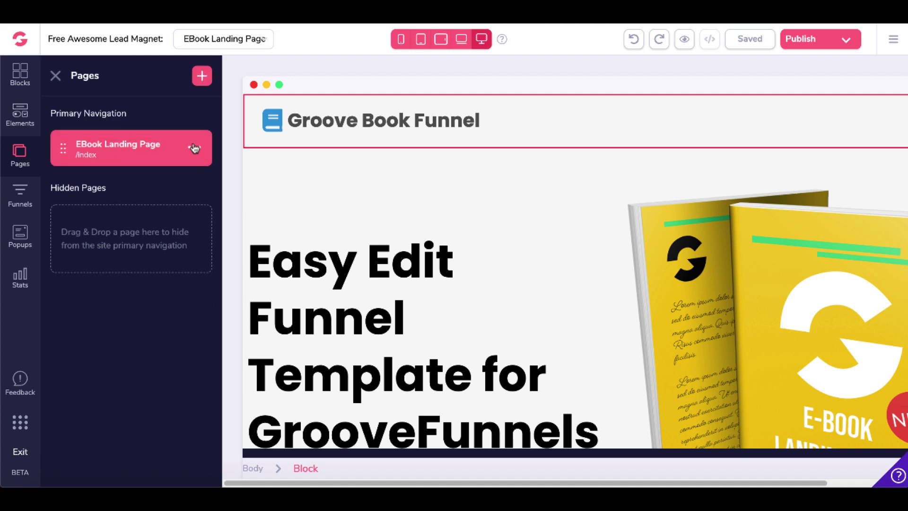
left_click(193, 148)
left_click(72, 223)
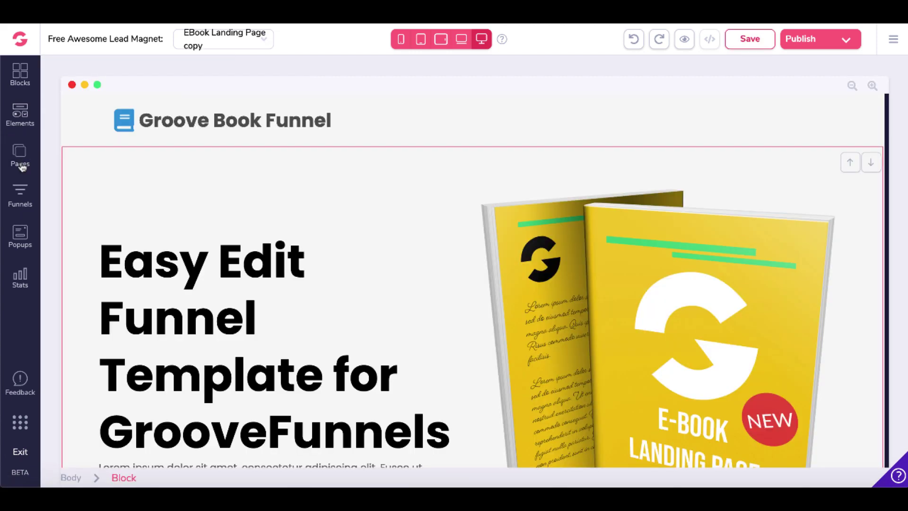
Rename the copy to 'EBook Download Page' with URL 'download' and confirm.
left_click(22, 166)
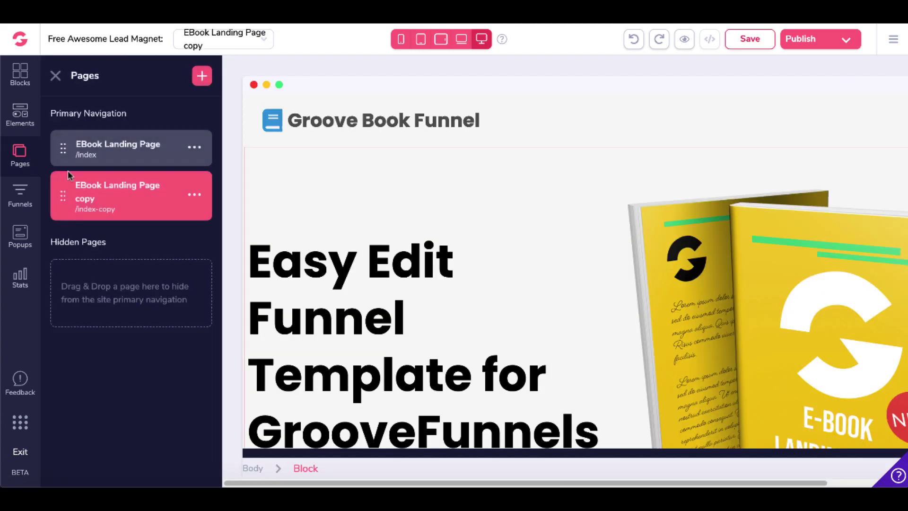
left_click(194, 196)
left_click(116, 229)
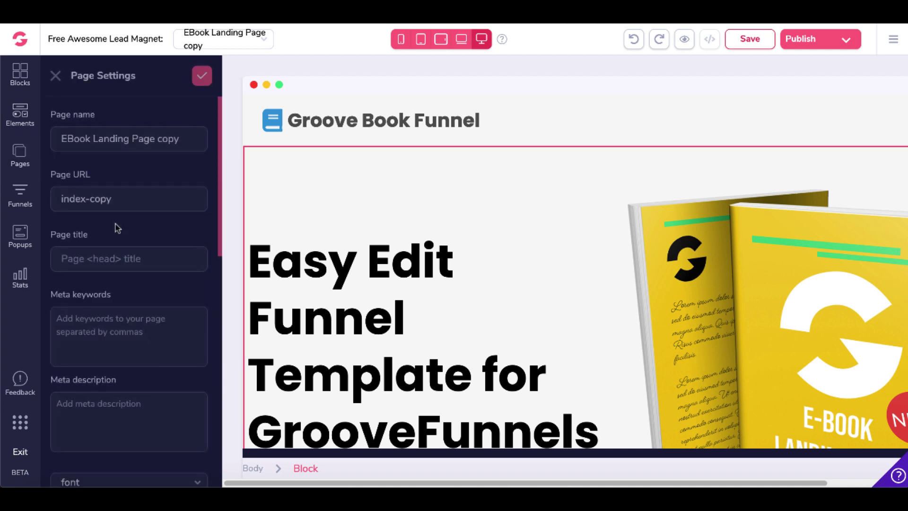
triple_click(93, 201)
type("dwo")
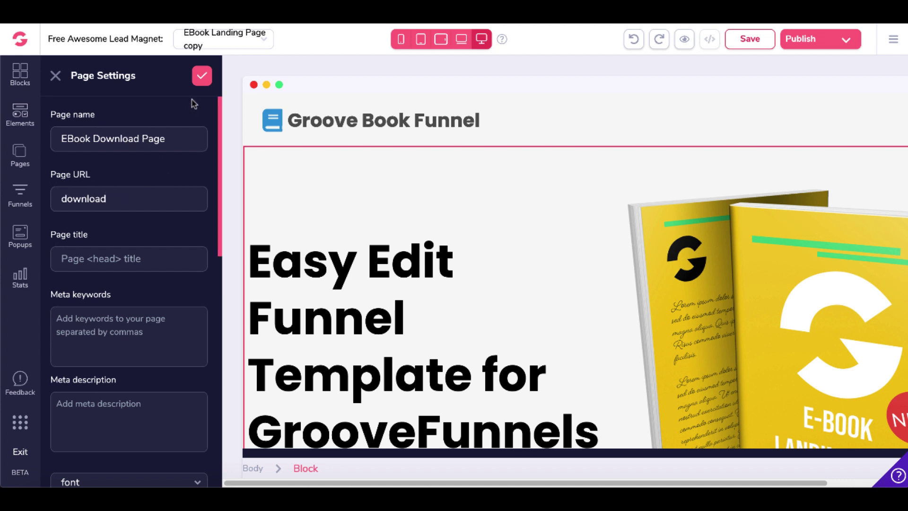
left_click(202, 78)
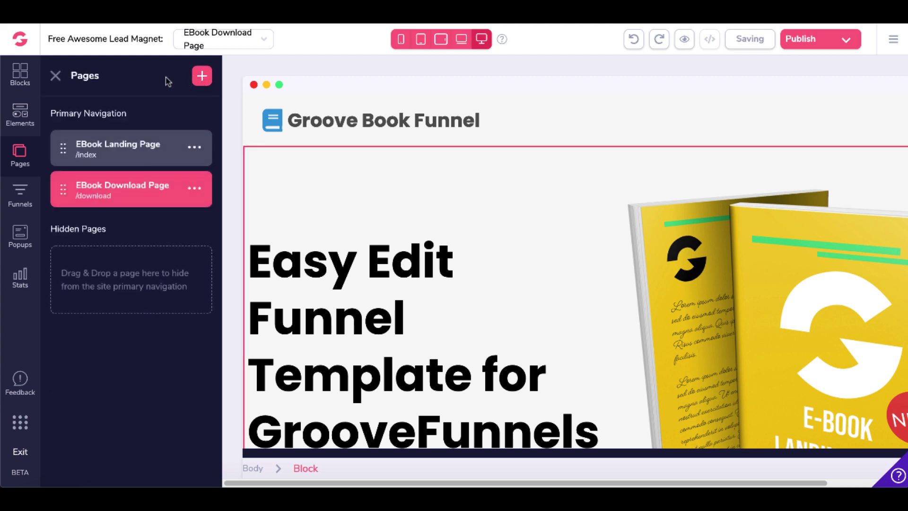
Change the Get FREE button's text to 'Download Free PDF'.
left_click(56, 80)
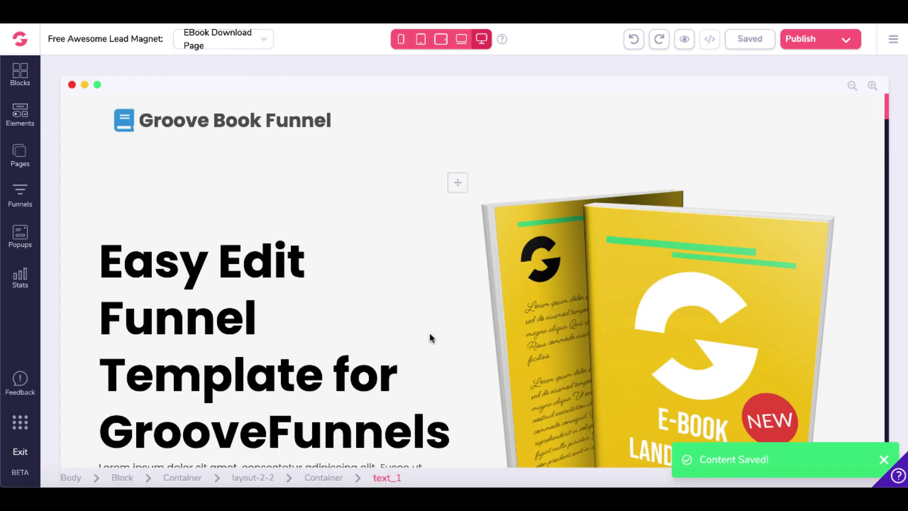
scroll(429, 334, "down", 2)
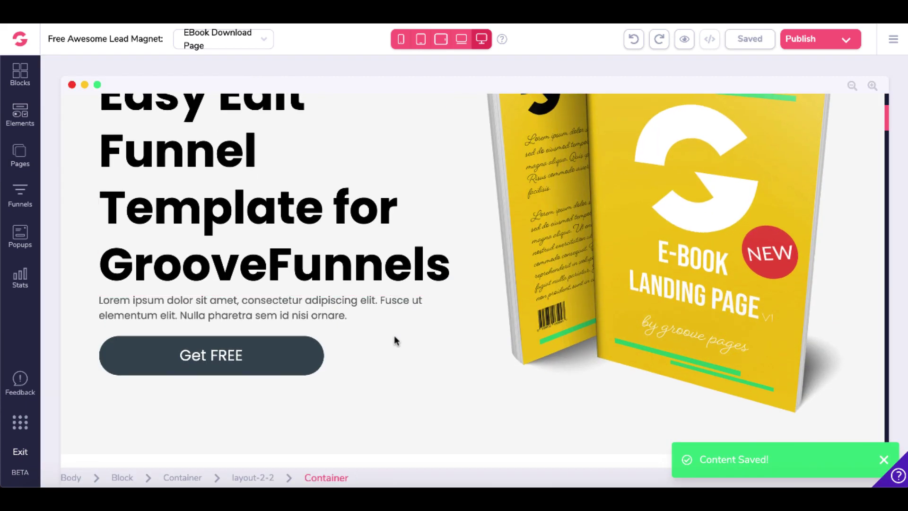
left_click(272, 361)
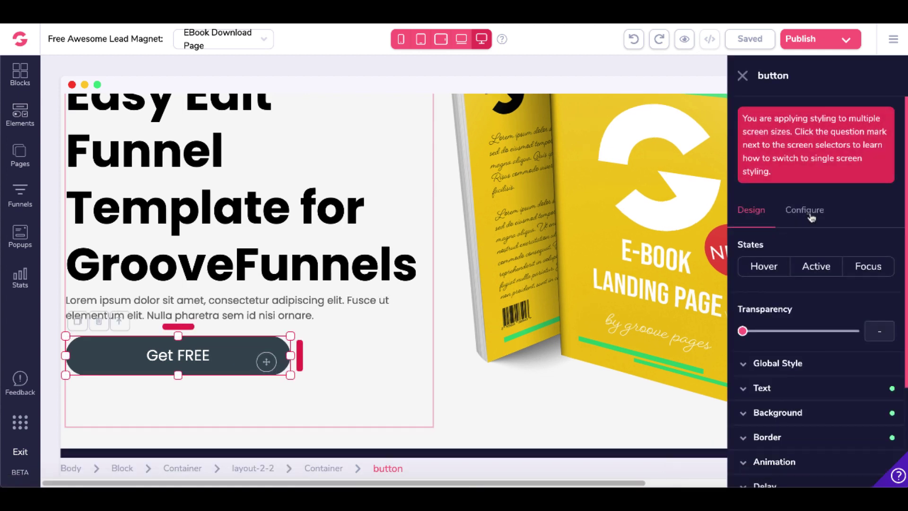
left_click(806, 198)
triple_click(756, 261)
type("Download Free PDF")
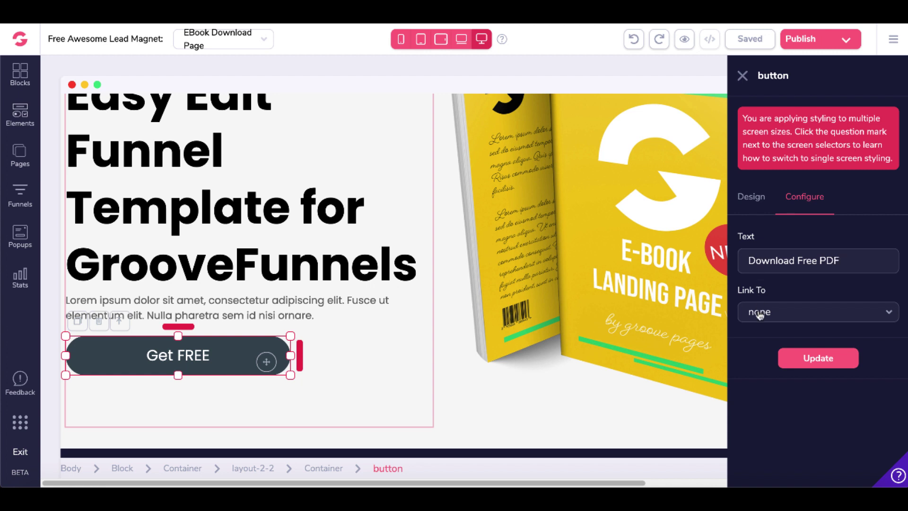
Link the button to the pasted PDF URL, corrected to https, and update it.
left_click(759, 313)
left_click(765, 408)
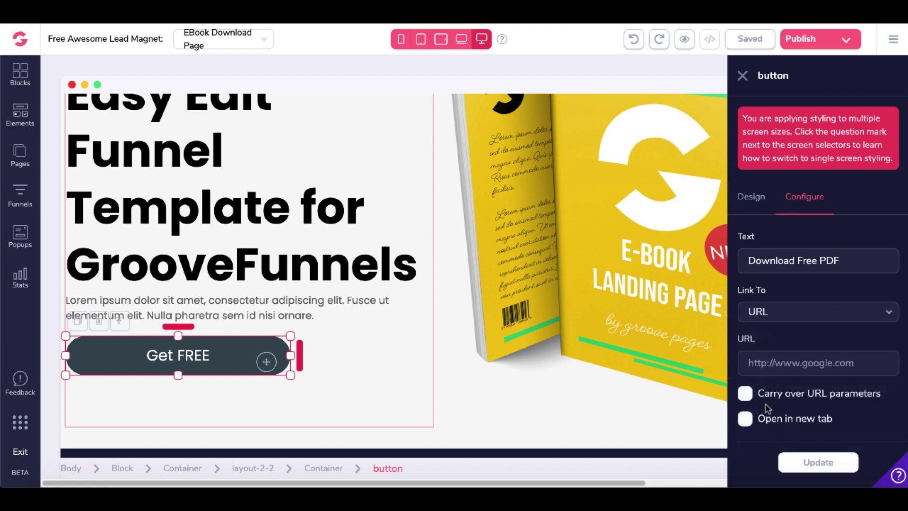
right_click(760, 361)
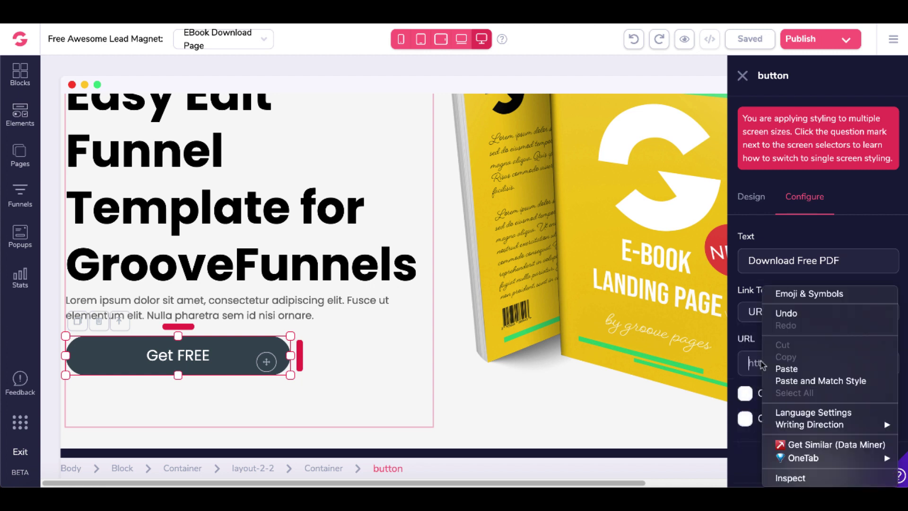
left_click(780, 367)
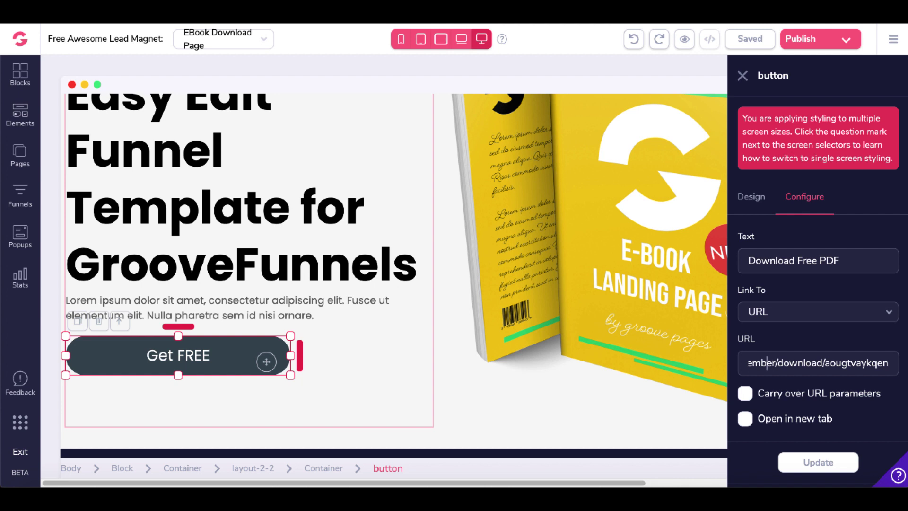
key("Left")
key("Left")
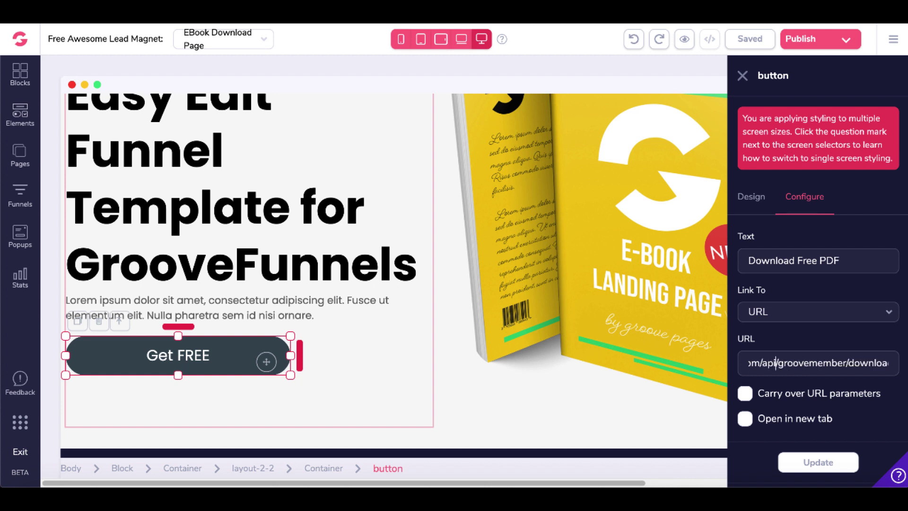
key("Left")
key("Left")
key("Left")
key("Left")
key("Left")
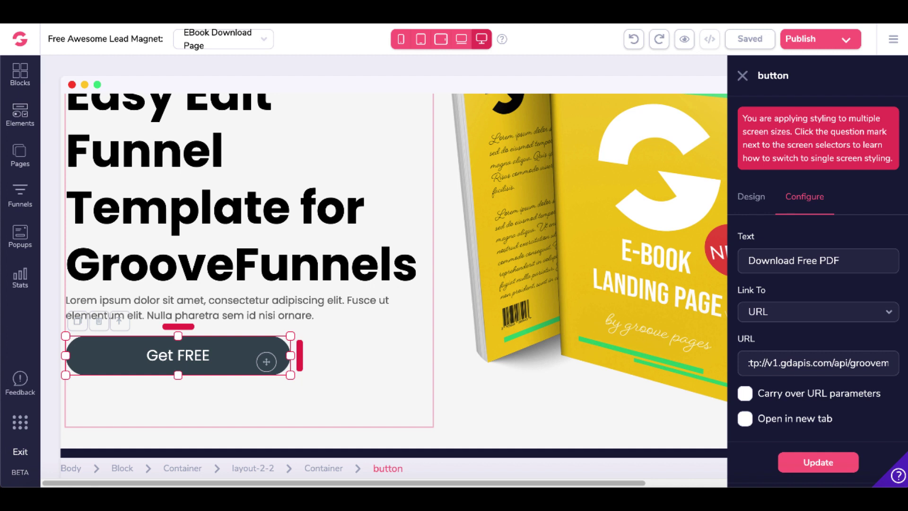
type("s")
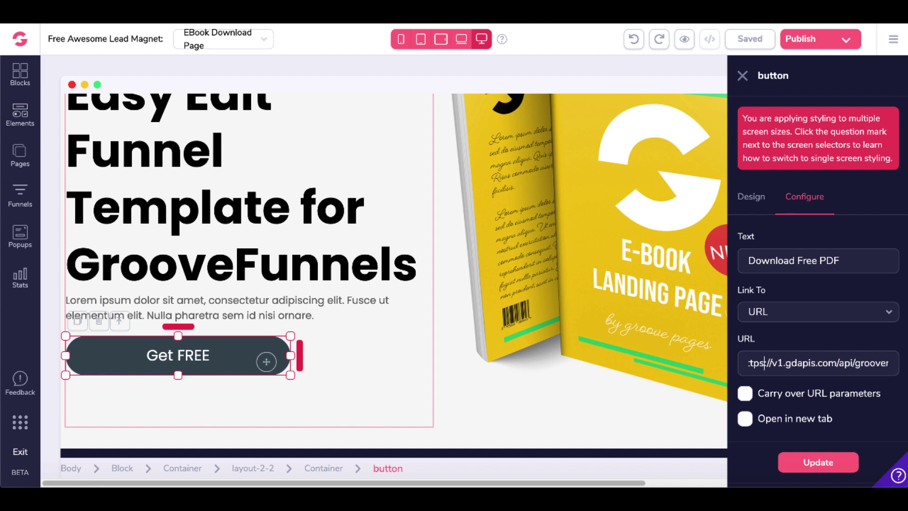
key("Left")
key("Left")
key("Left")
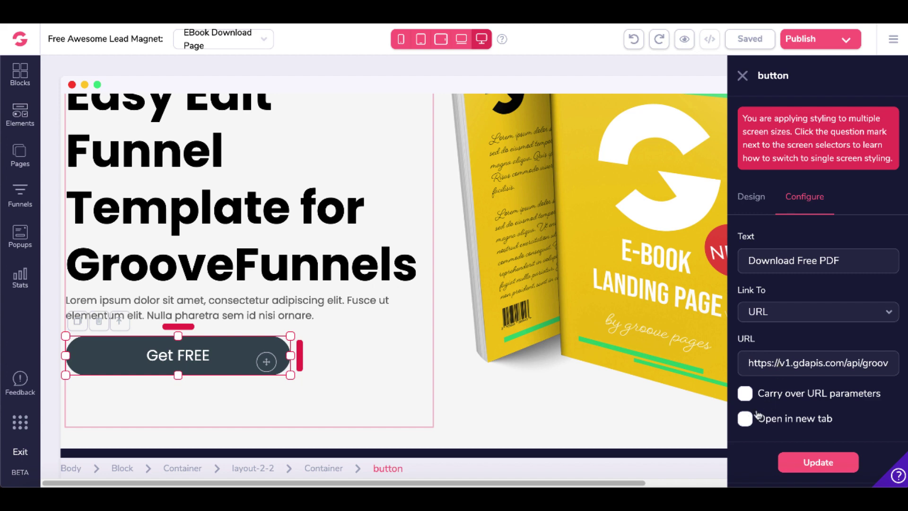
left_click(799, 468)
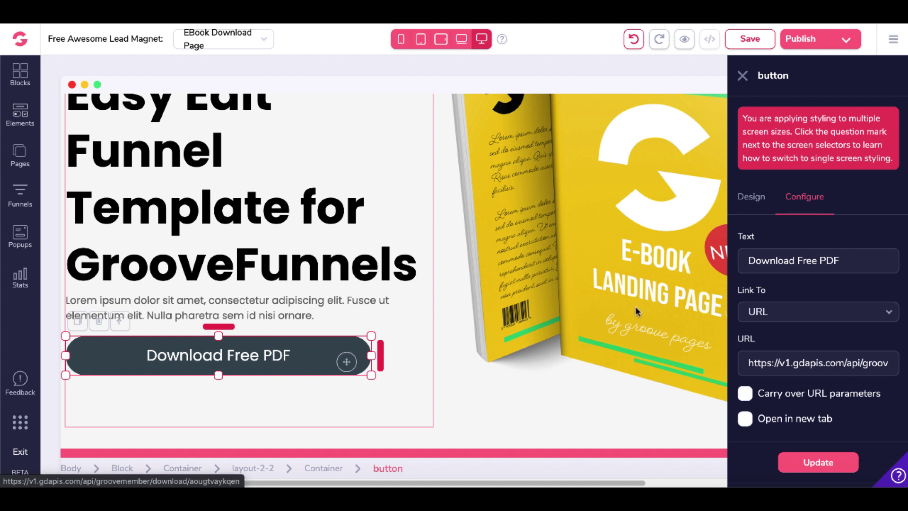
Publish the page hosted on the GroovePages subdomain under the name freepdf.
left_click(841, 38)
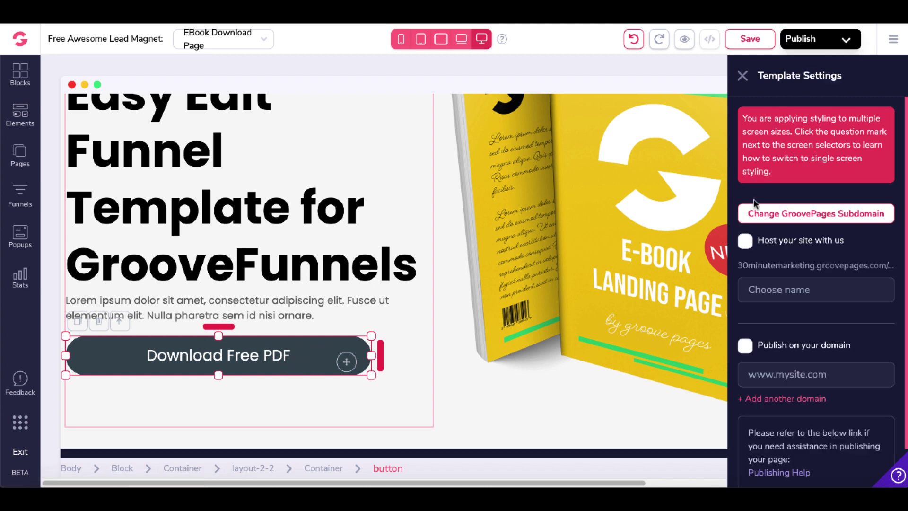
left_click(745, 241)
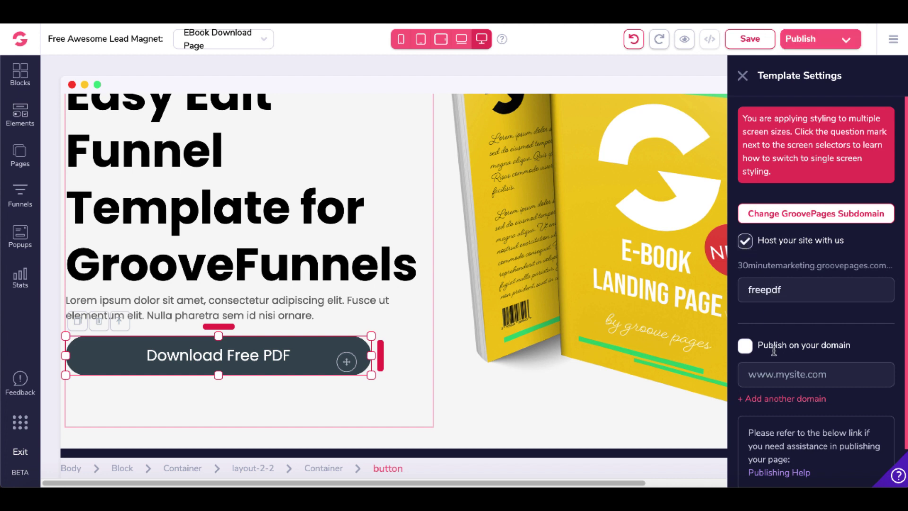
scroll(802, 398, "down", 2)
left_click(782, 467)
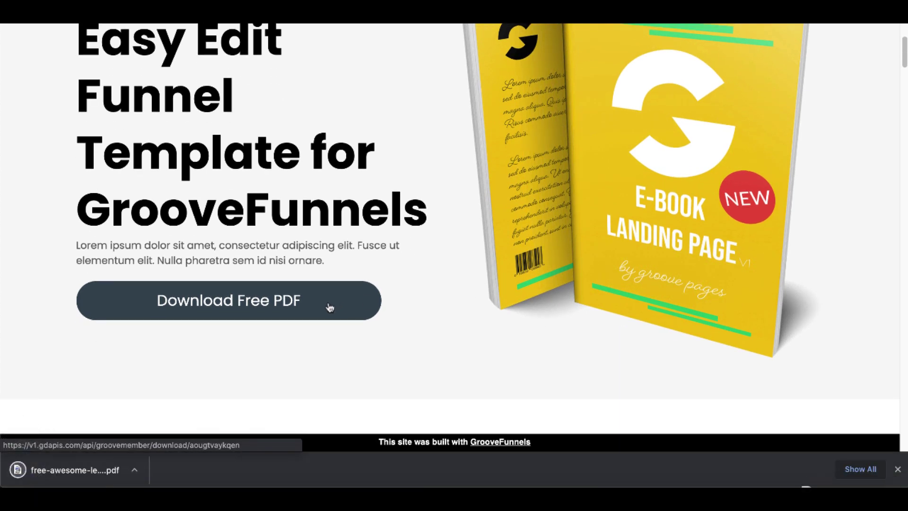
Open the downloaded Free Awesome Lead Magnet PDF with the system viewer.
left_click(134, 469)
left_click(171, 427)
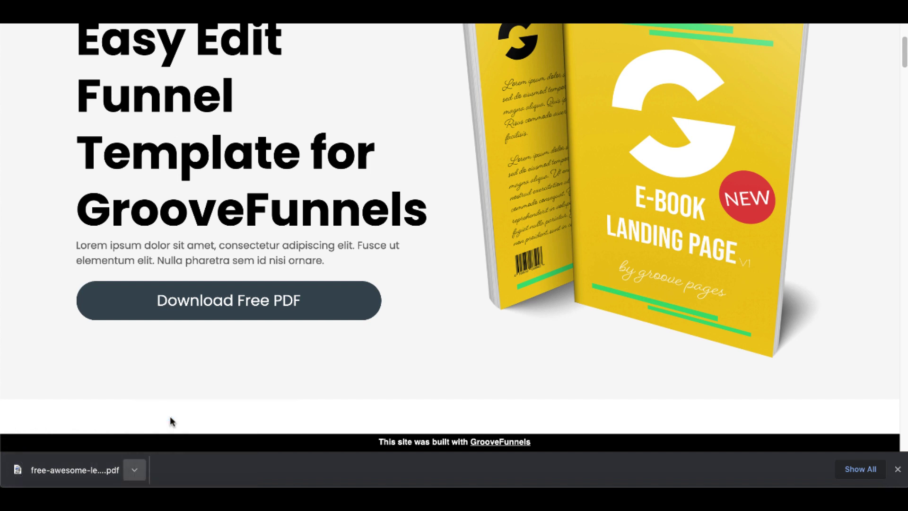